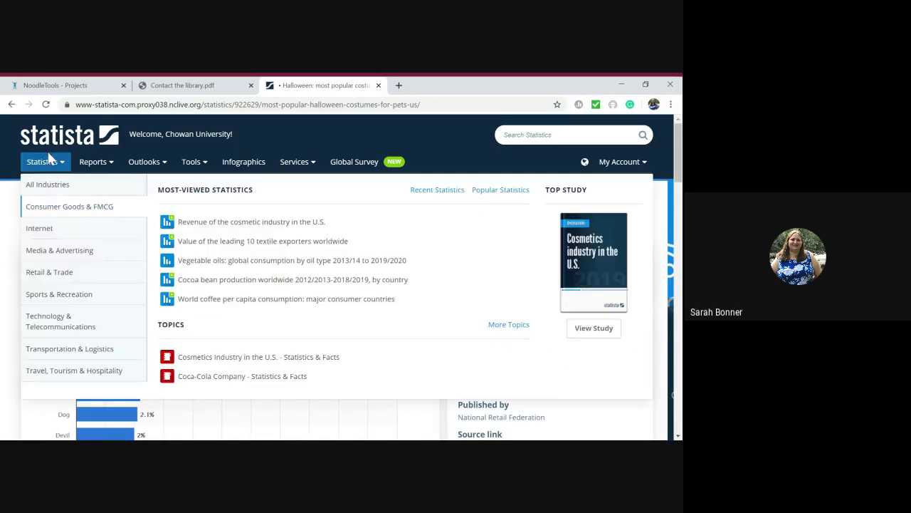
Step: Switch to NoodleTools and open the source list of the ENGL 102 project
click(51, 86)
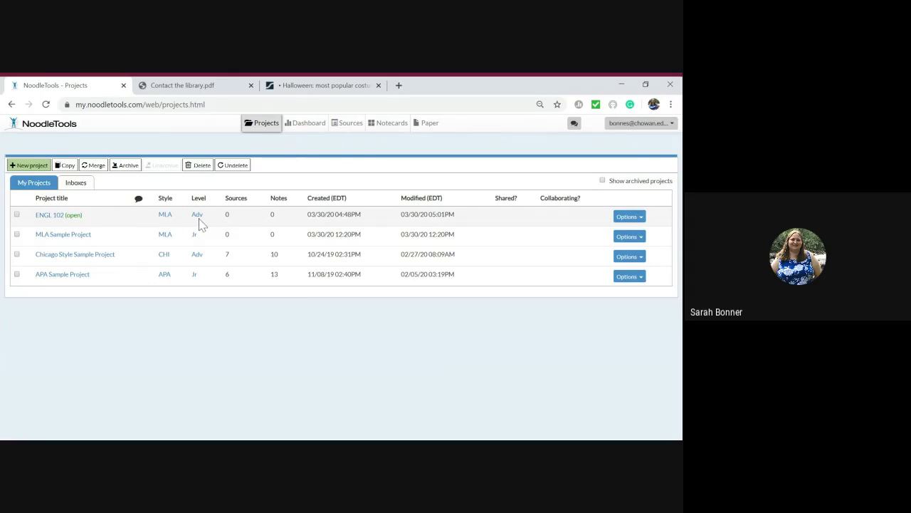
click(45, 221)
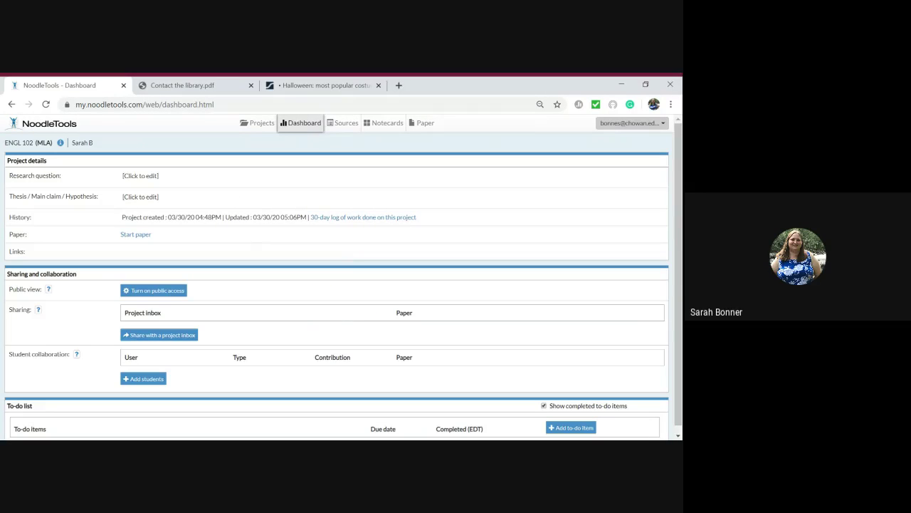
click(341, 123)
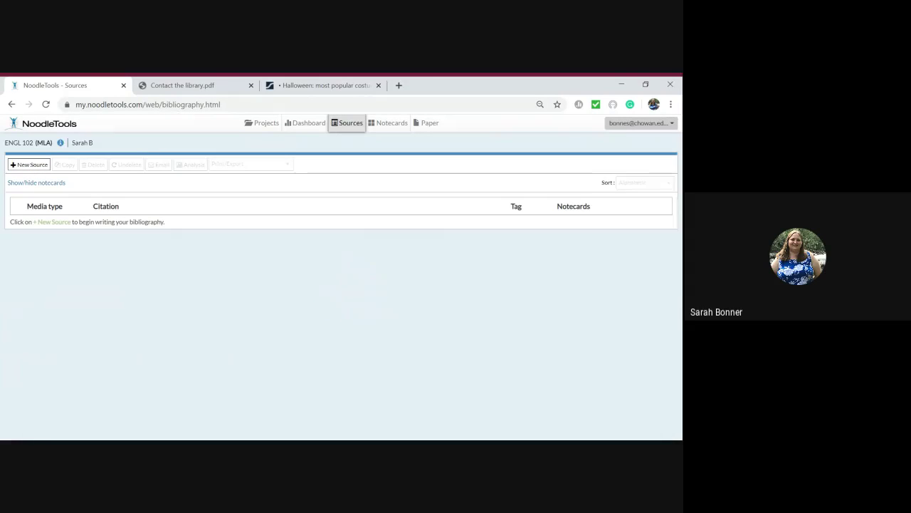
Step: Start a new source citation for a Map or Chart (Born Digital) found in a database
click(37, 171)
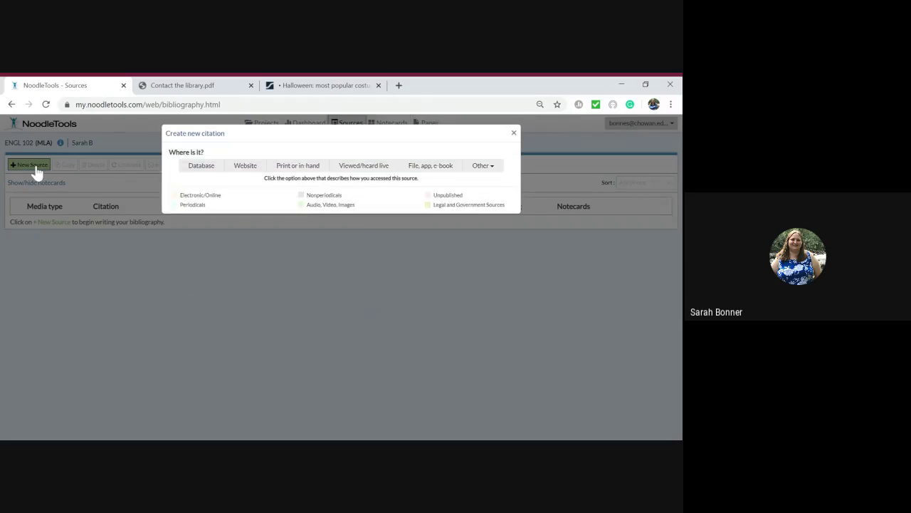
click(197, 173)
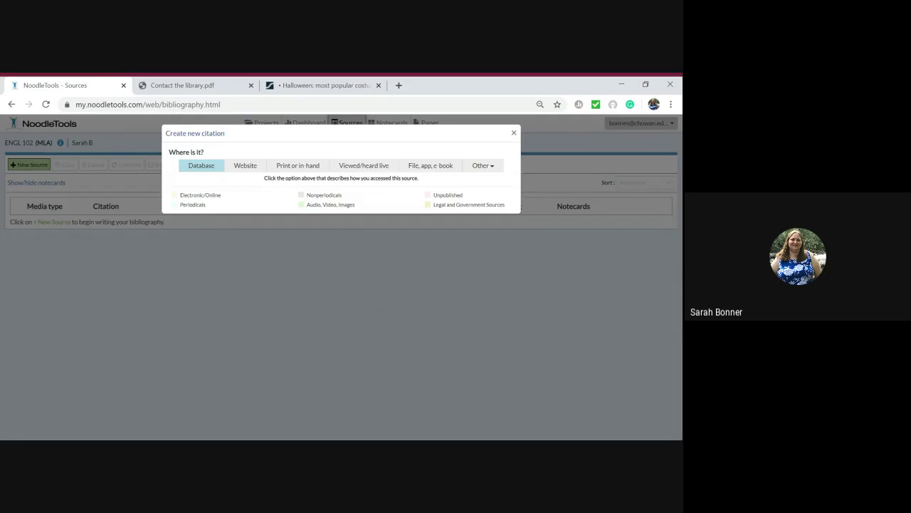
click(200, 168)
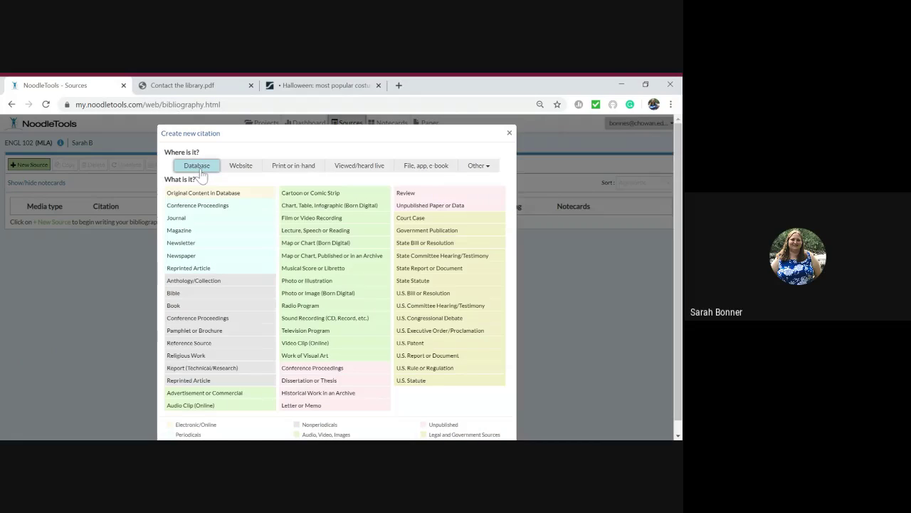
click(303, 244)
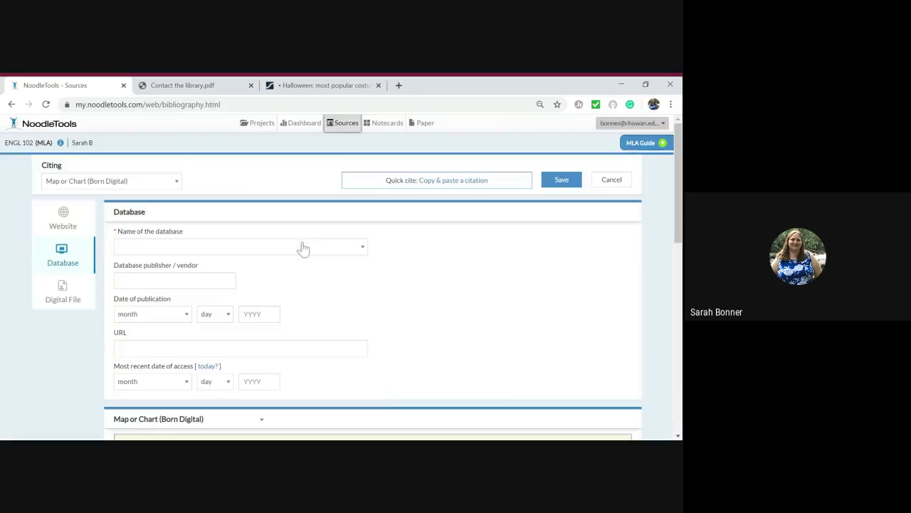
click(240, 250)
click(240, 250)
click(240, 251)
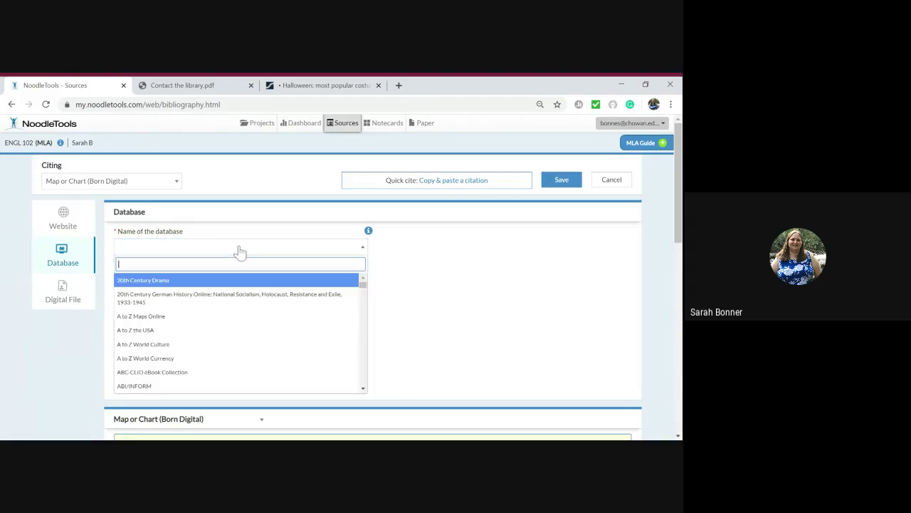
text(stat)
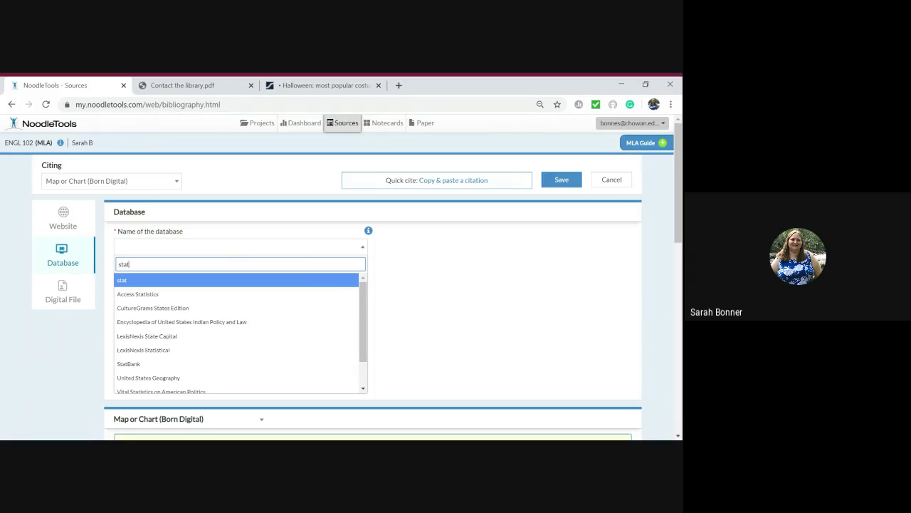
text(is)
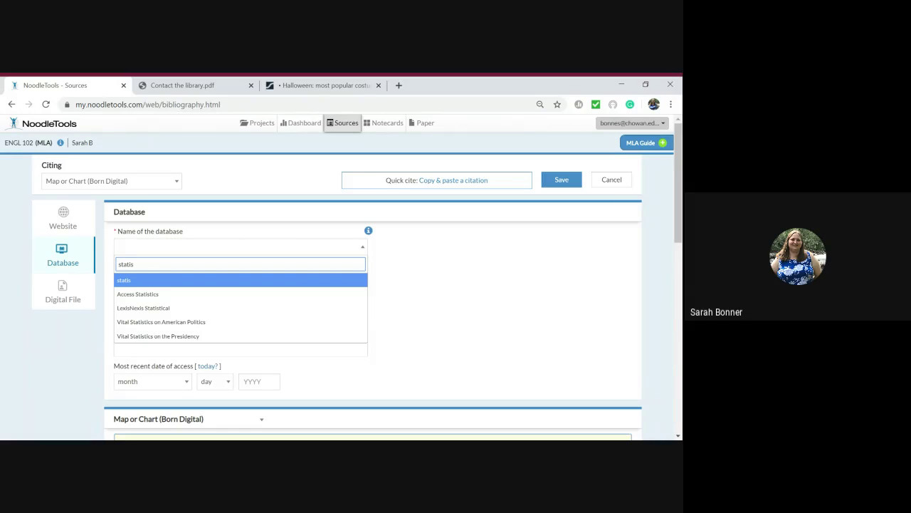
text(ta)
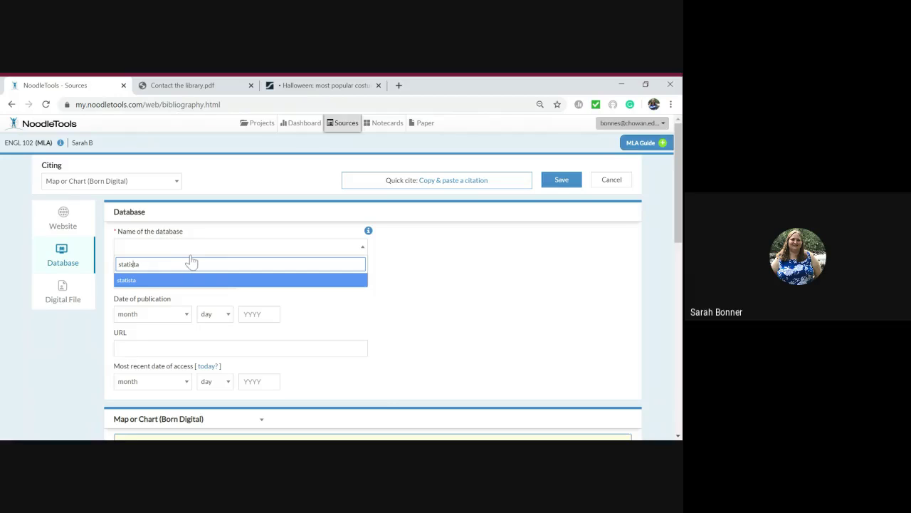
key(BackSpace)
text(S)
click(403, 330)
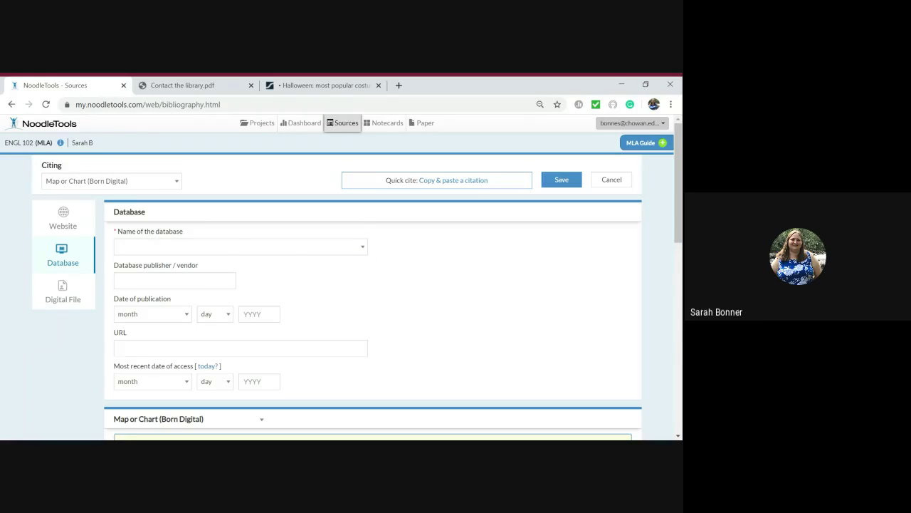
Step: Set the name of the database to Statista, with a capital S
click(206, 250)
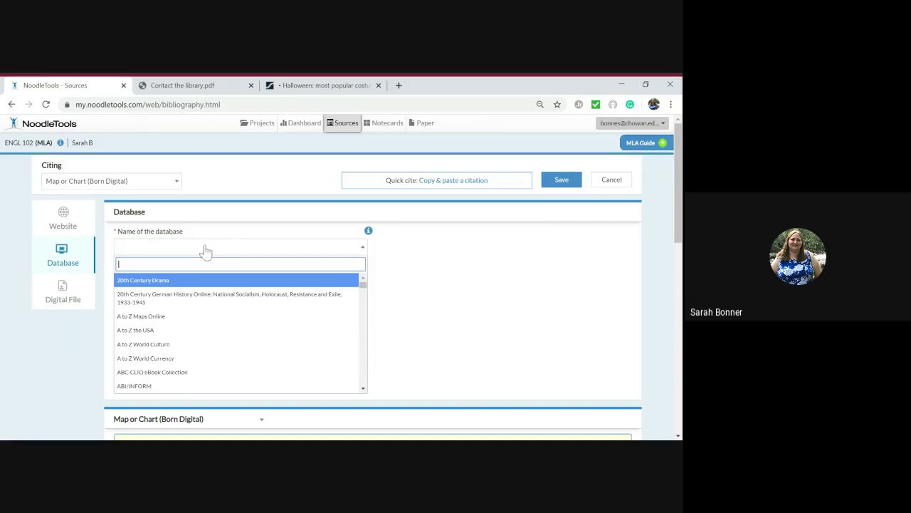
text(Sta)
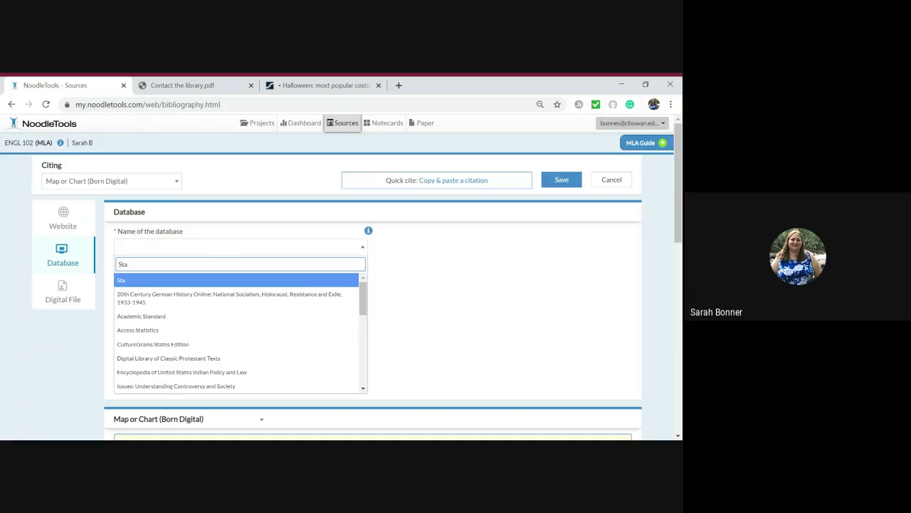
text(tista)
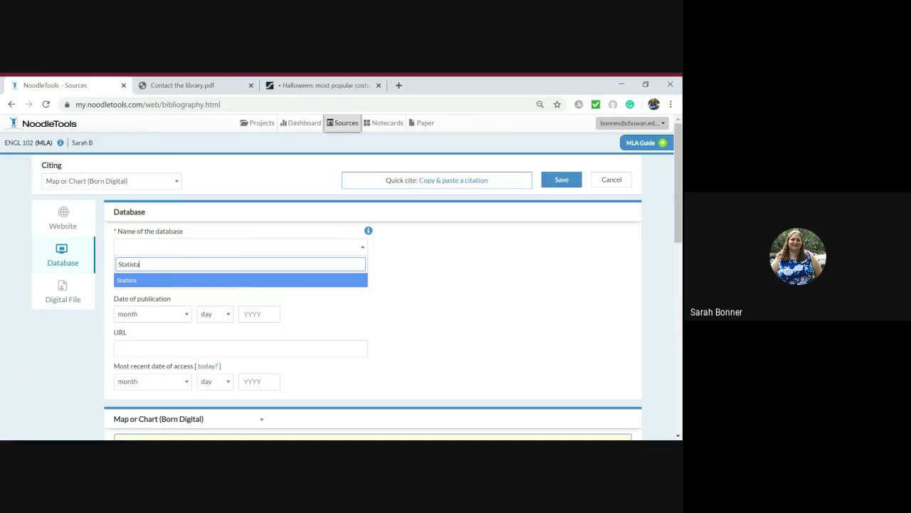
click(279, 281)
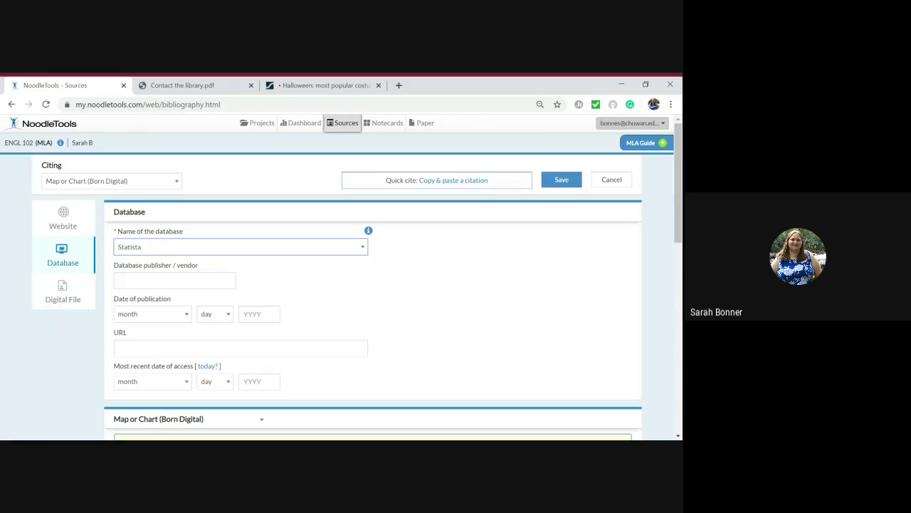
Step: Look up the chart's release date on the Statista page and set the citation's date of publication to September 2019
click(276, 87)
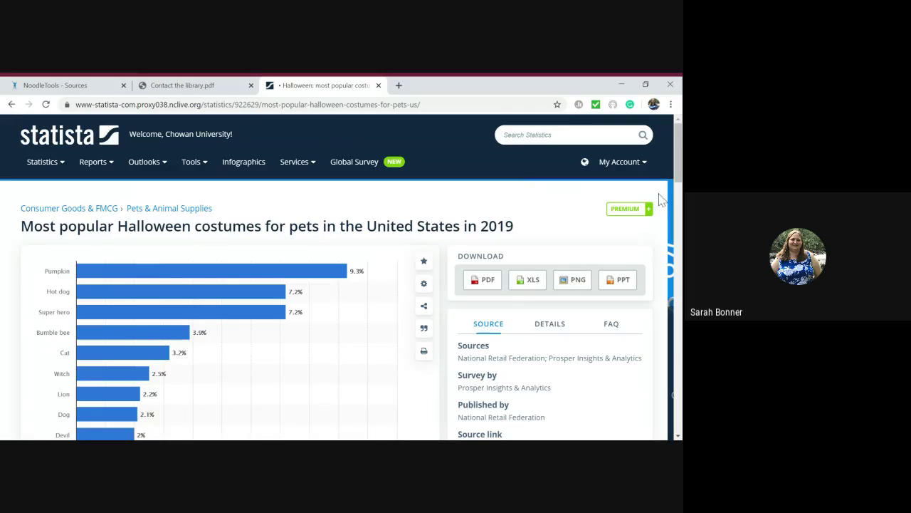
scroll(678, 183, down, 1)
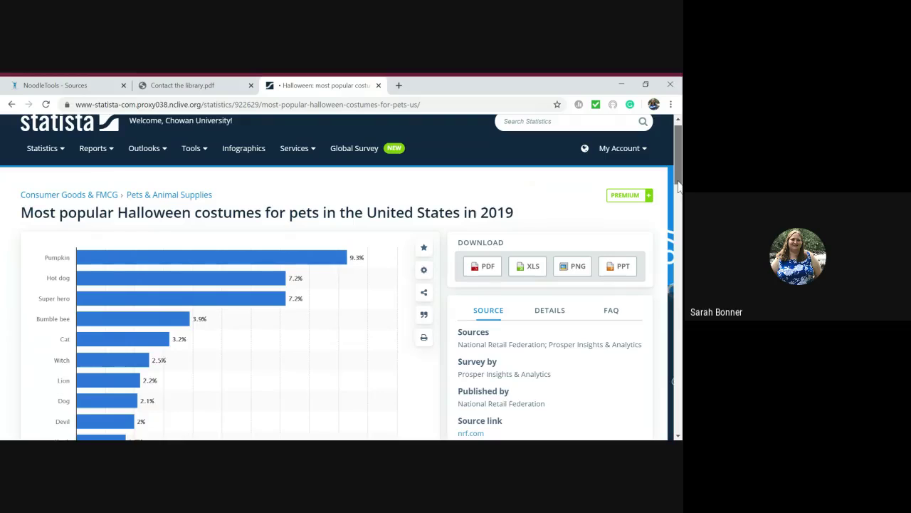
scroll(679, 183, down, 2)
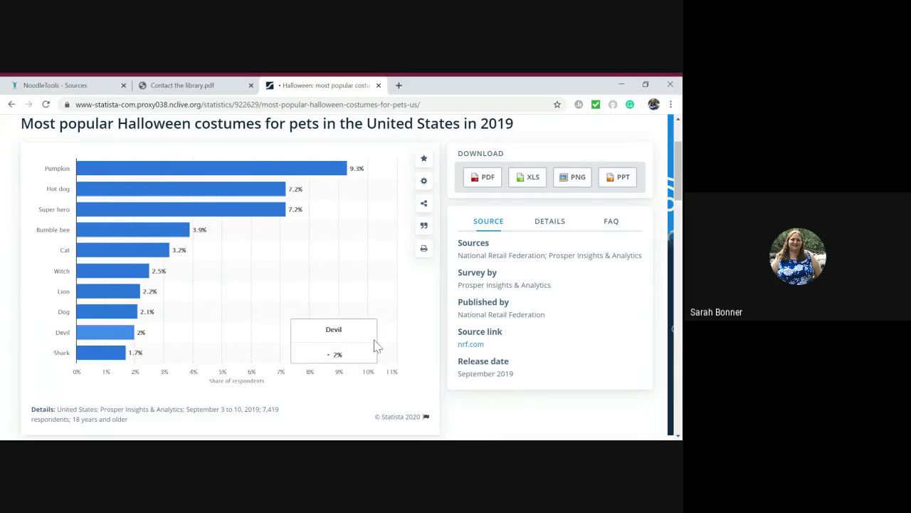
mouse_move(235, 171)
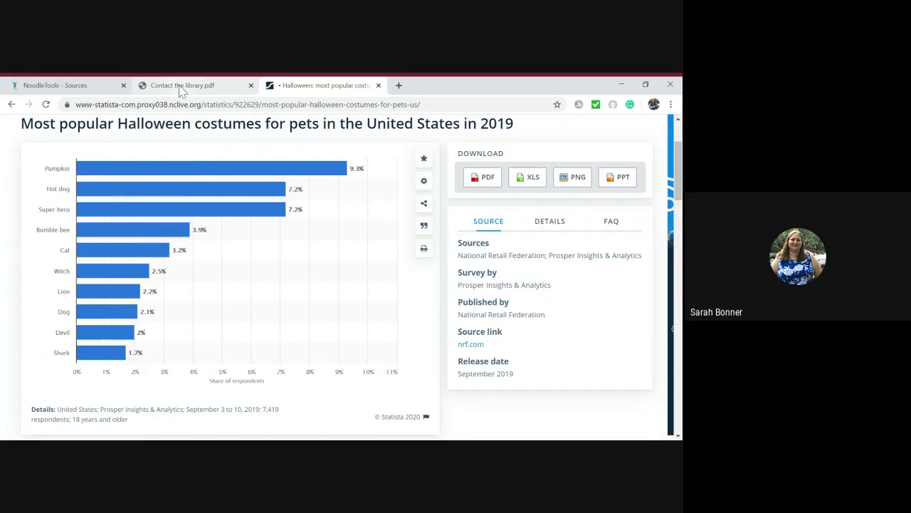
click(57, 85)
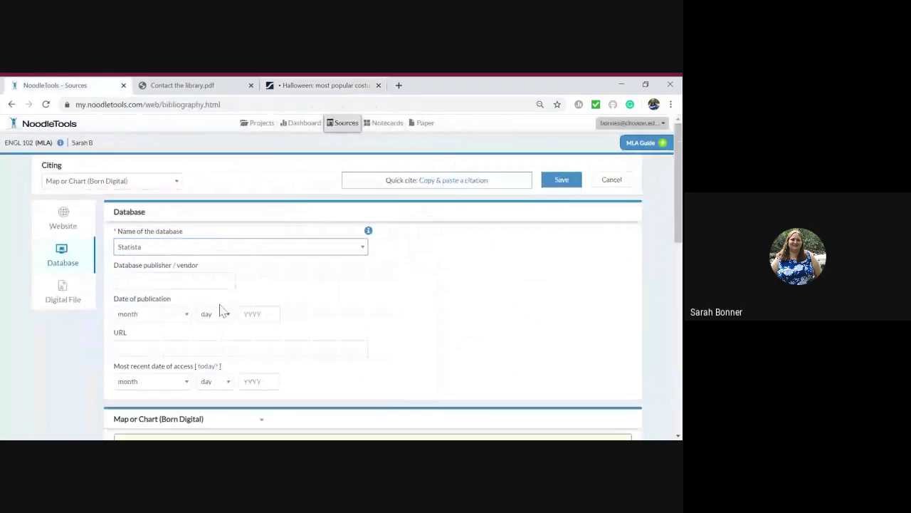
click(185, 321)
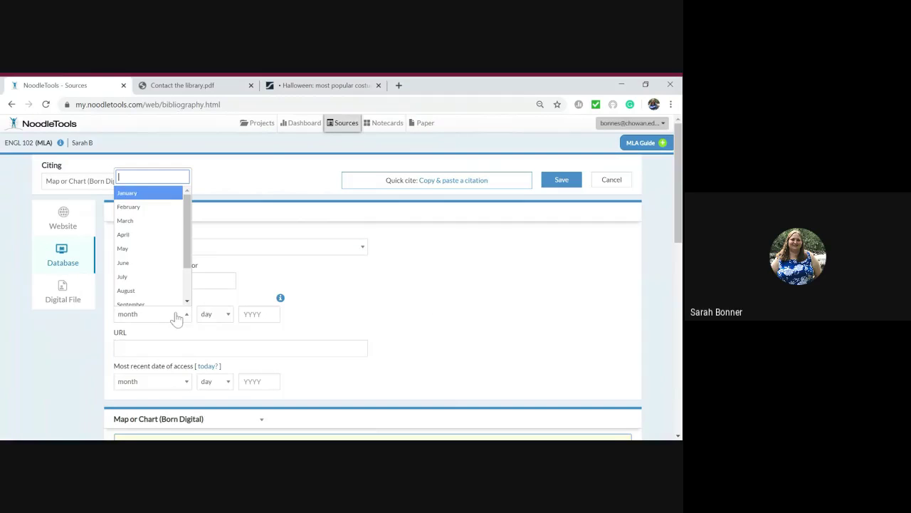
click(156, 304)
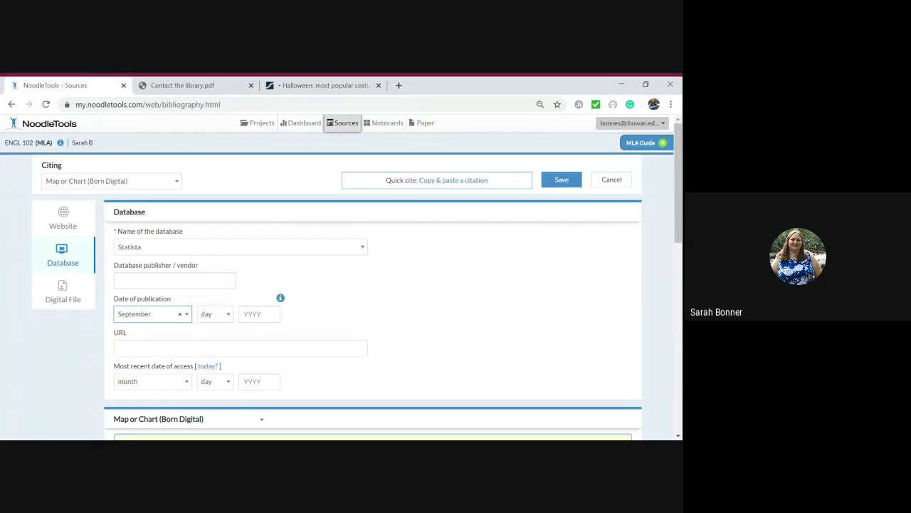
click(259, 314)
text(2019)
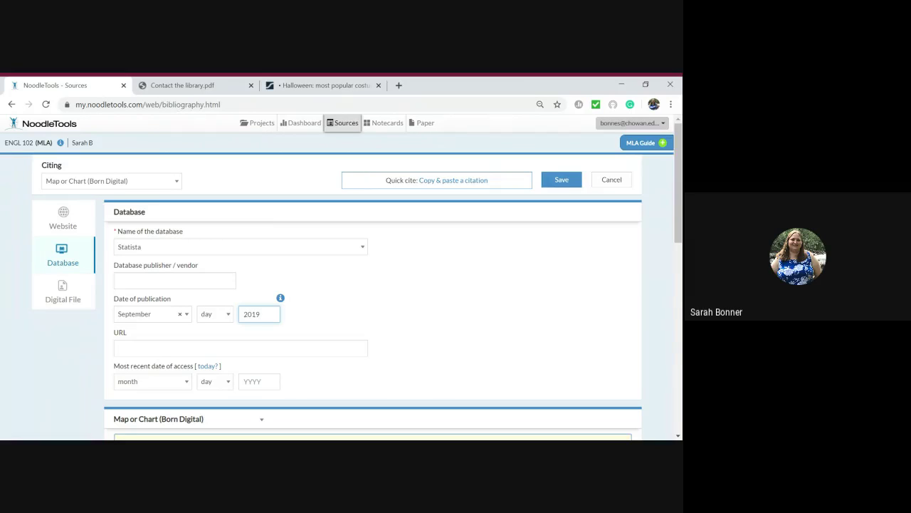
Step: Copy the surveying organization, Prosper Insights & Analytics, from the Statista page into the contributor's last name or group in NoodleTools
click(287, 86)
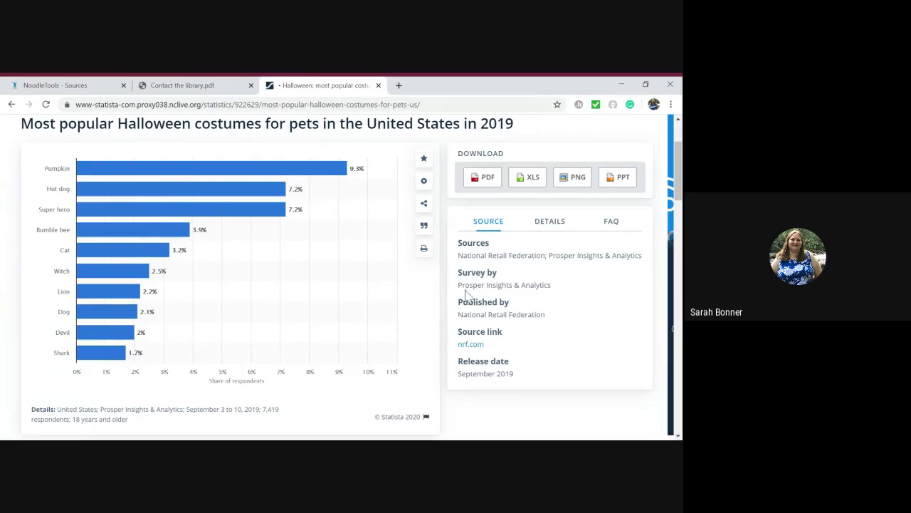
drag(458, 286, 557, 302)
key(ctrl+c)
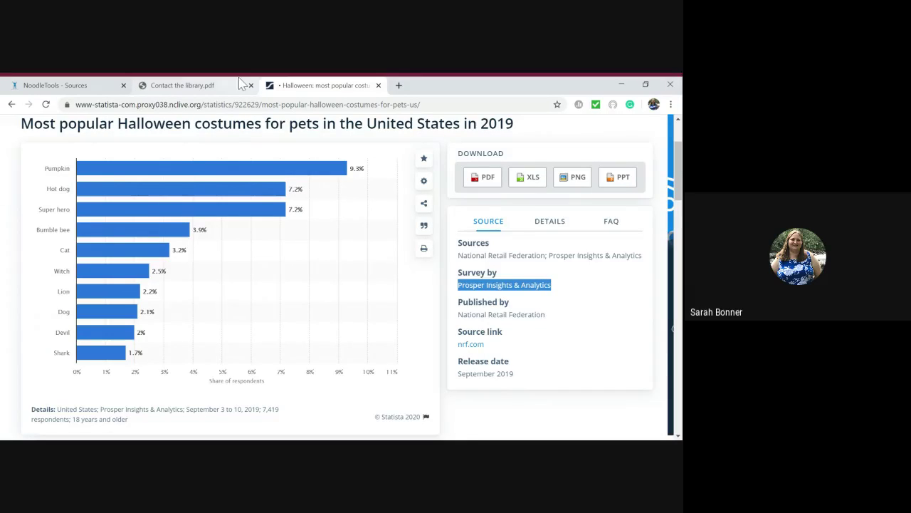
click(89, 91)
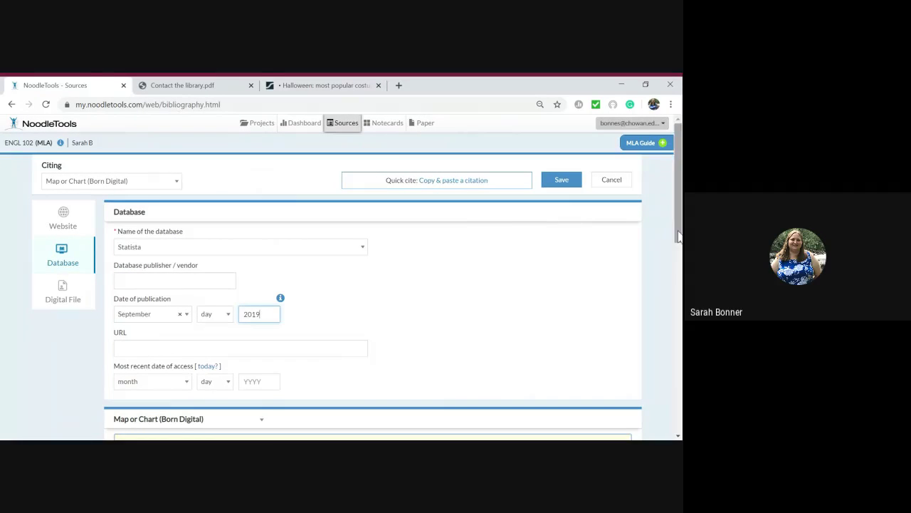
drag(678, 235, 678, 312)
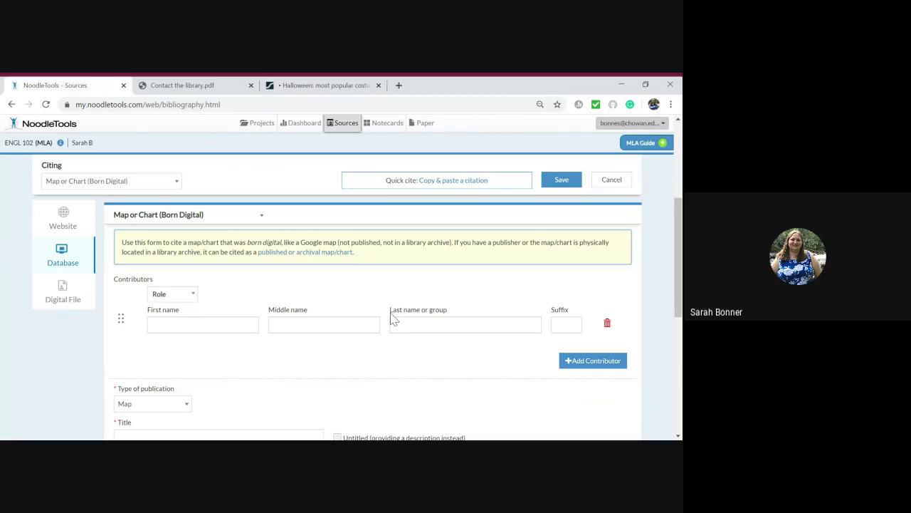
click(465, 324)
key(ctrl+v)
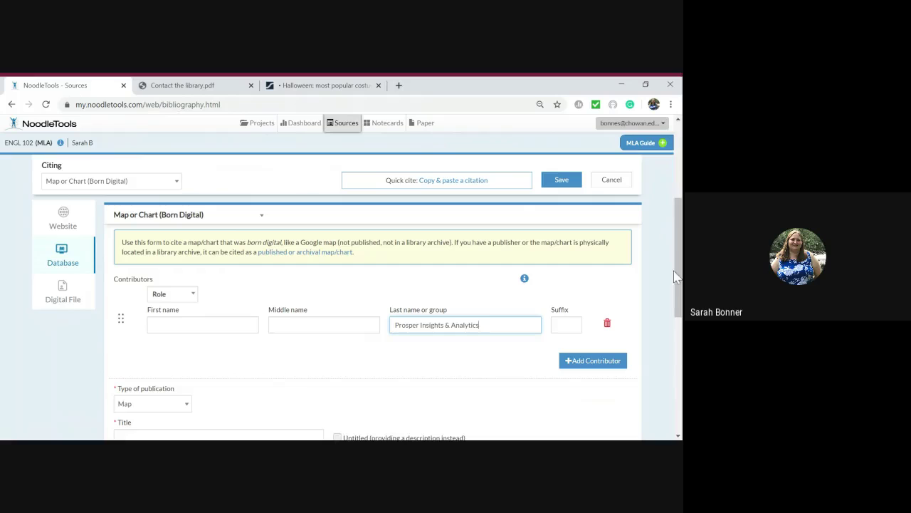
Step: Set the citation's type of publication to Chart
scroll(680, 276, down, 2)
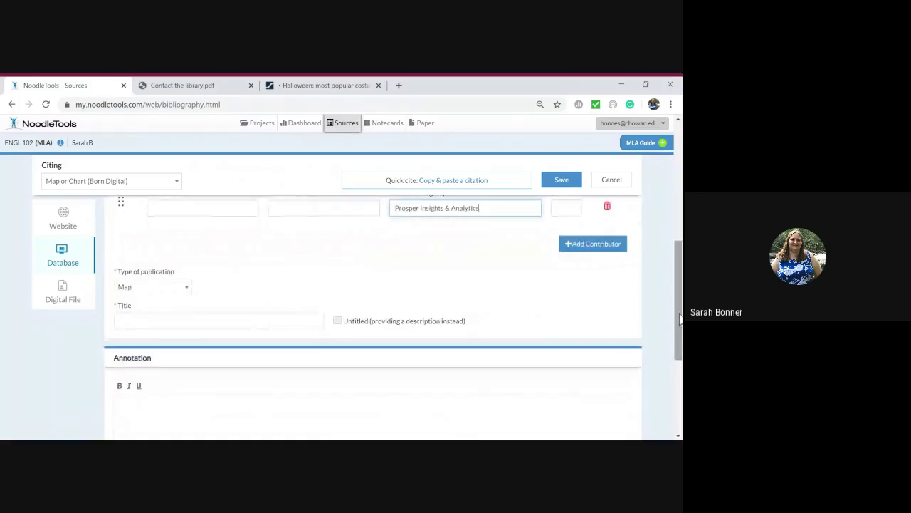
click(159, 289)
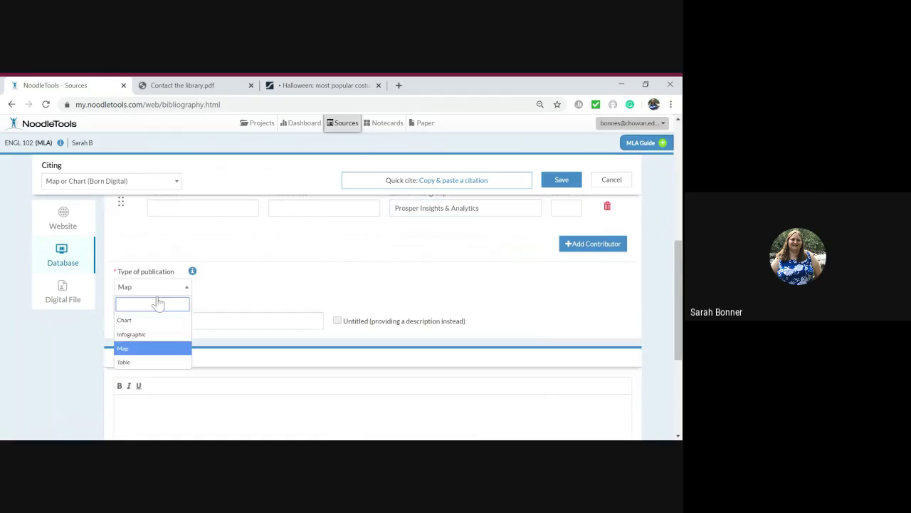
click(145, 322)
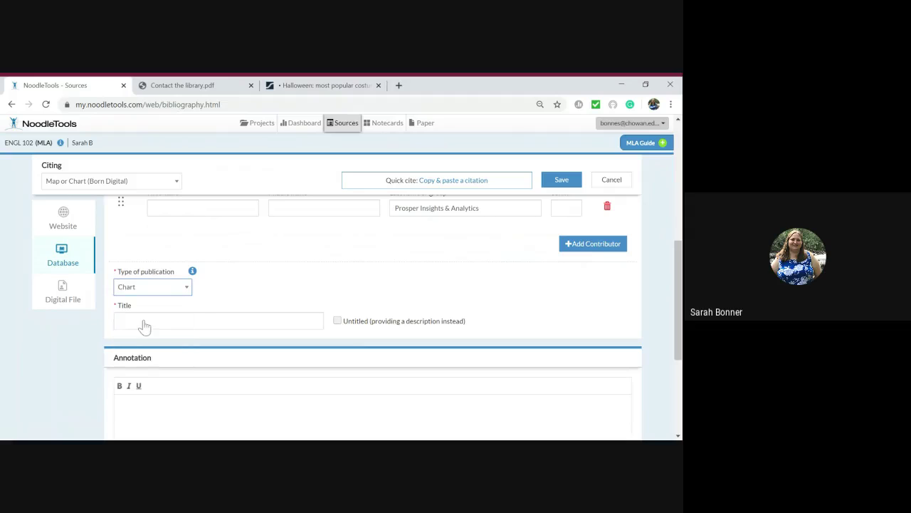
Step: Copy the chart's title, Most popular Halloween costumes for pets in the United States in 2019, from Statista into the NoodleTools citation's title
click(271, 87)
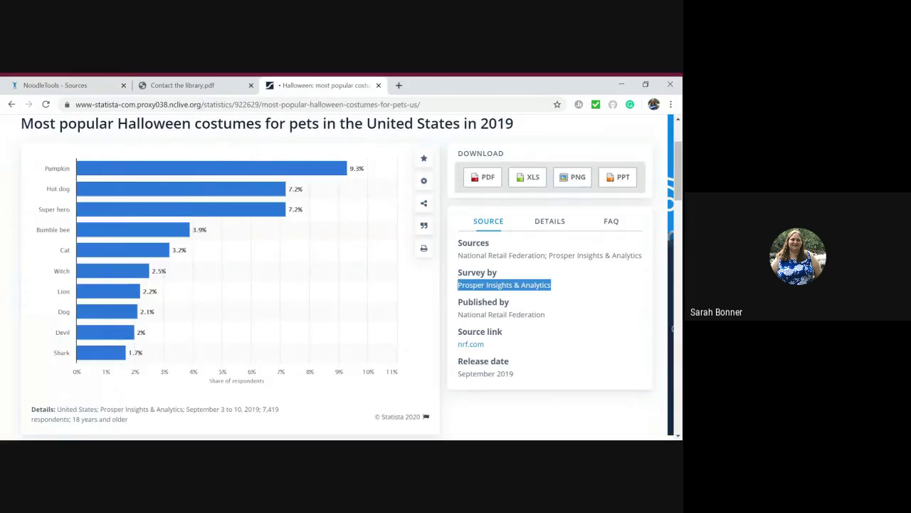
drag(21, 123, 374, 123)
click(399, 143)
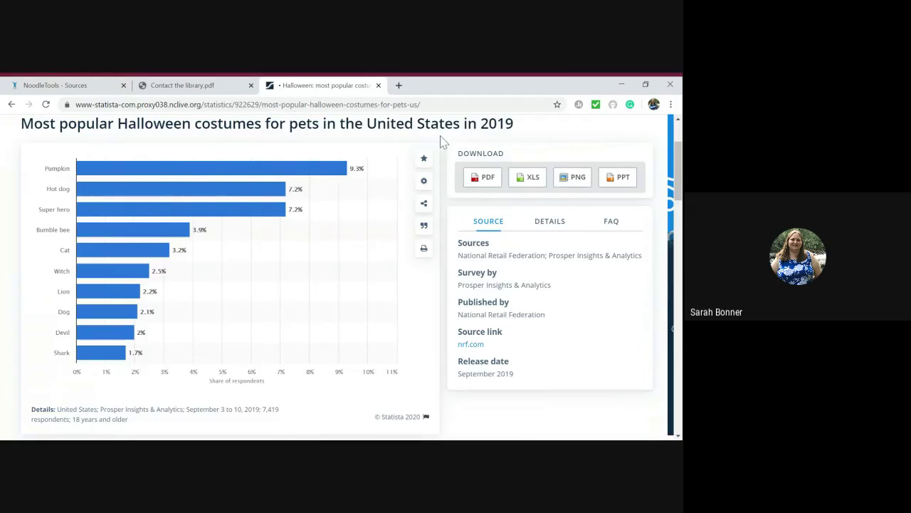
triple_click(498, 124)
key(ctrl+c)
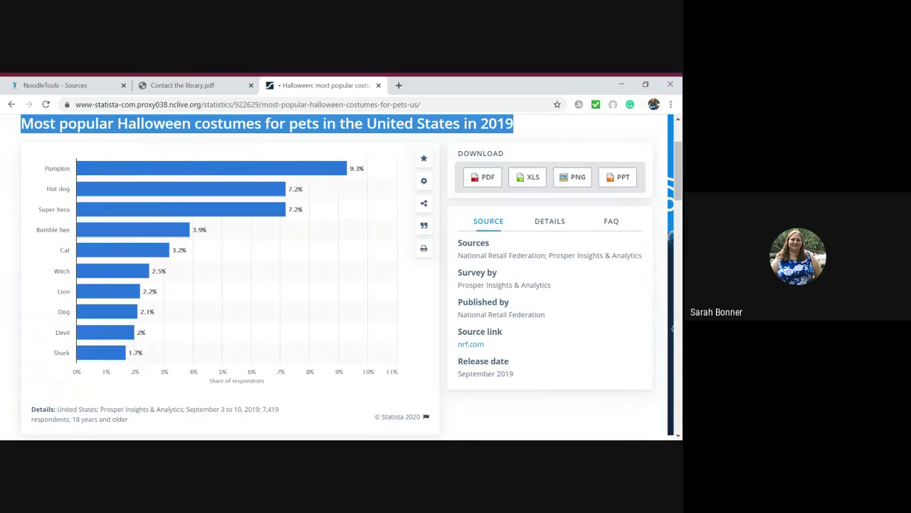
click(96, 88)
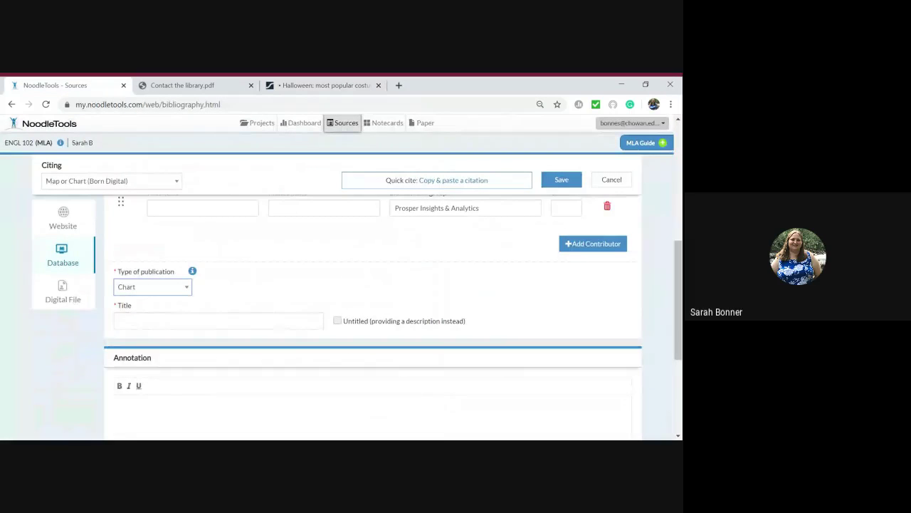
click(133, 320)
key(ctrl+v)
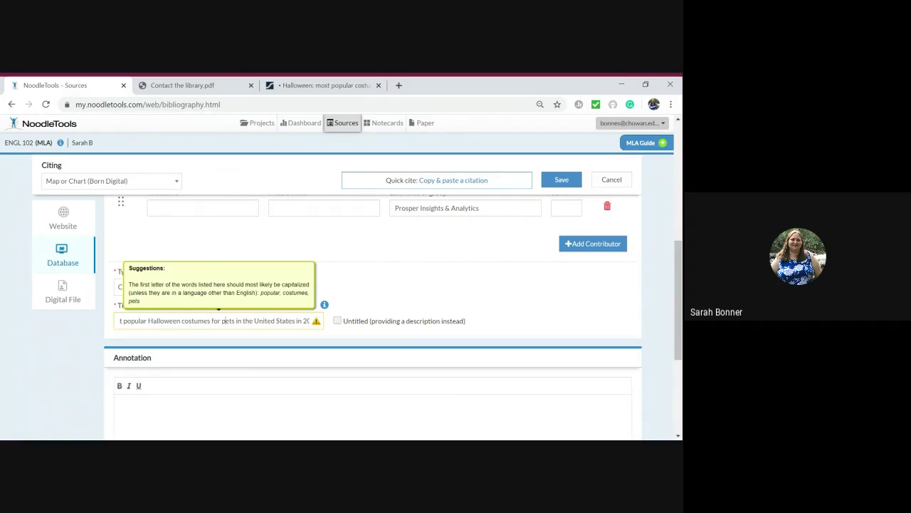
Step: Capitalize the first letters of Pets, Costumes and Popular in the citation's title
key(BackSpace)
text(P)
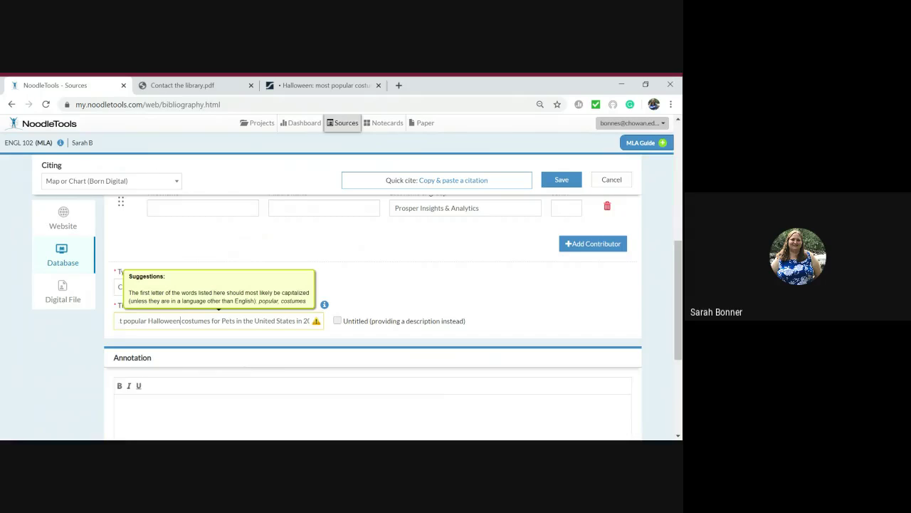
key(Delete)
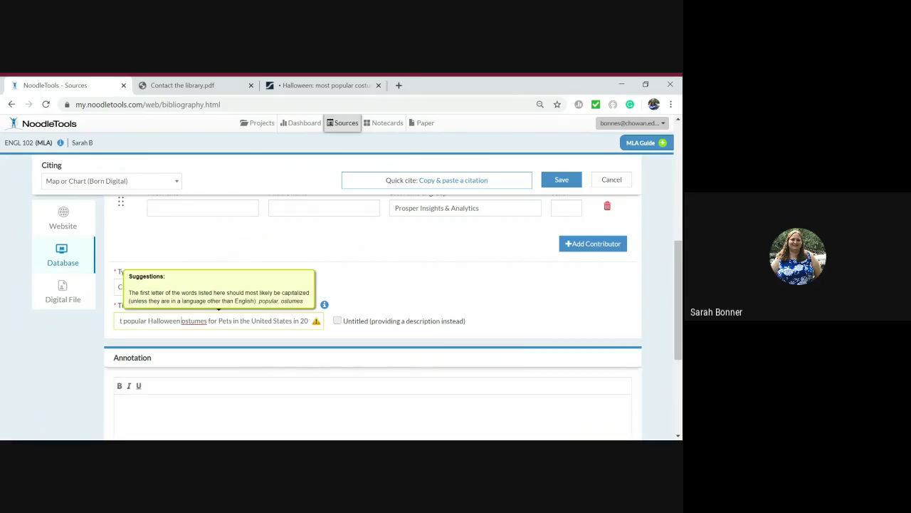
text(C)
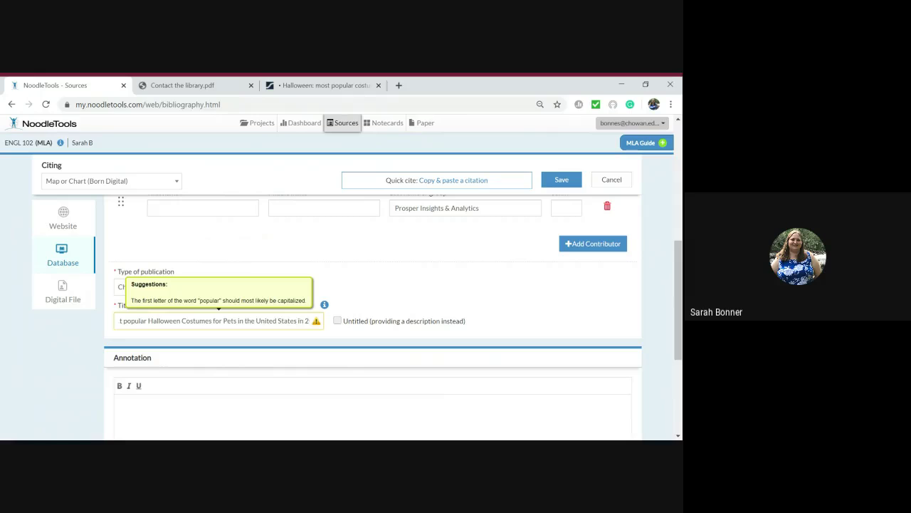
click(159, 321)
click(139, 321)
key(BackSpace)
text(P)
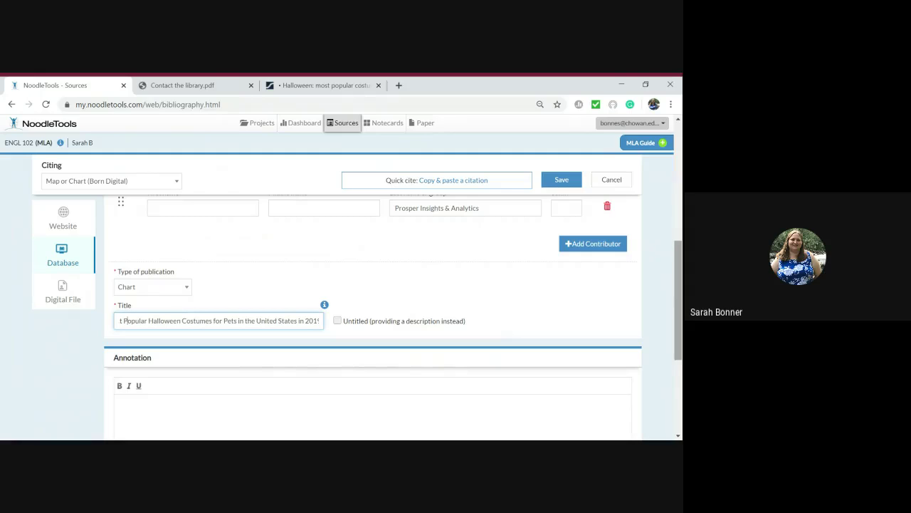
Step: Copy the publisher name, National Retail Federation, from the Statista page and return to the NoodleTools citation form
mouse_move(677, 323)
mouse_down()
mouse_move(677, 392)
mouse_move(672, 200)
mouse_up()
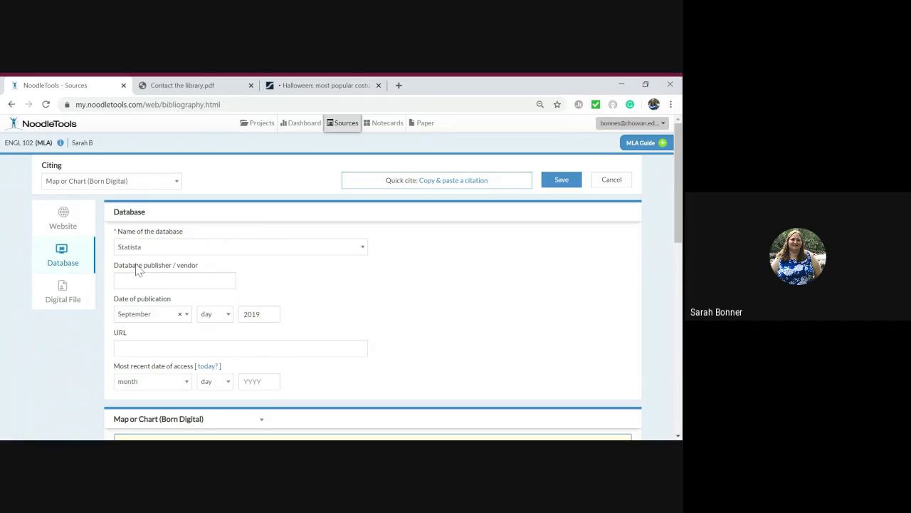
click(287, 87)
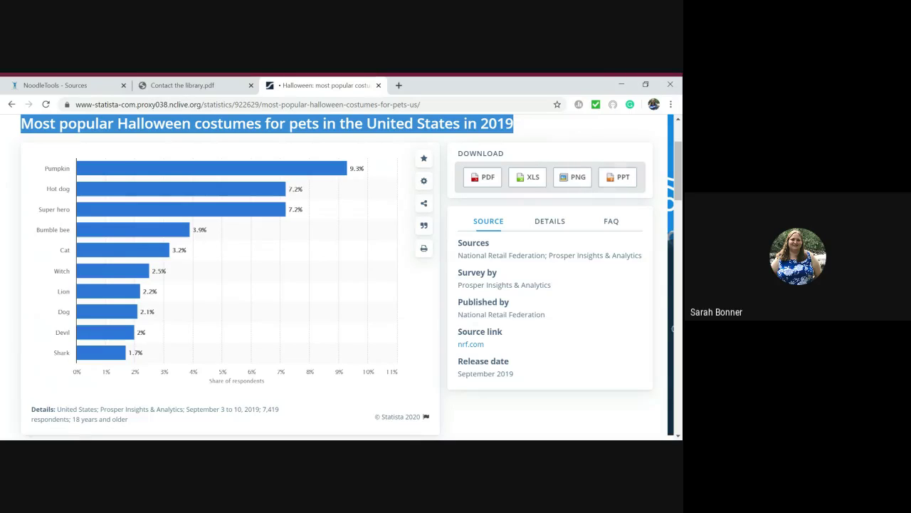
drag(458, 314, 544, 326)
key(ctrl+c)
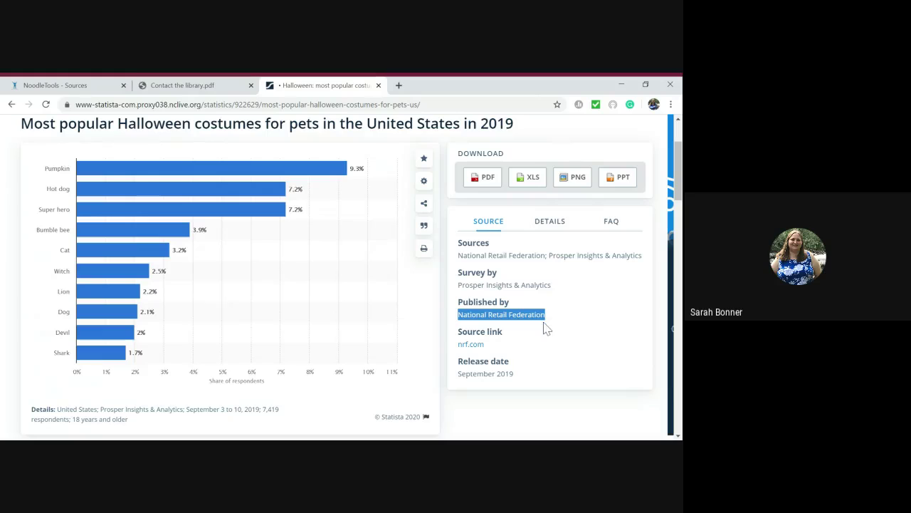
click(74, 87)
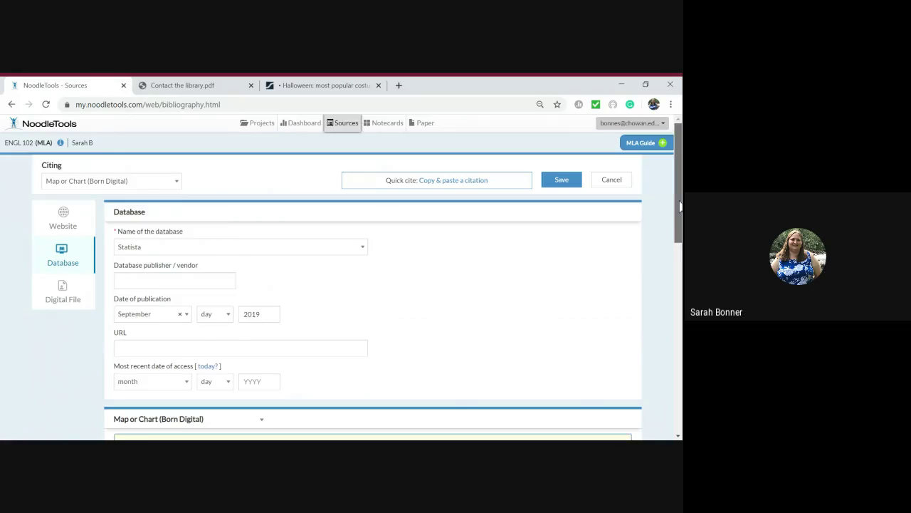
Step: Switch the citation from the born-digital form to the published or archival map/chart form
drag(680, 207, 681, 271)
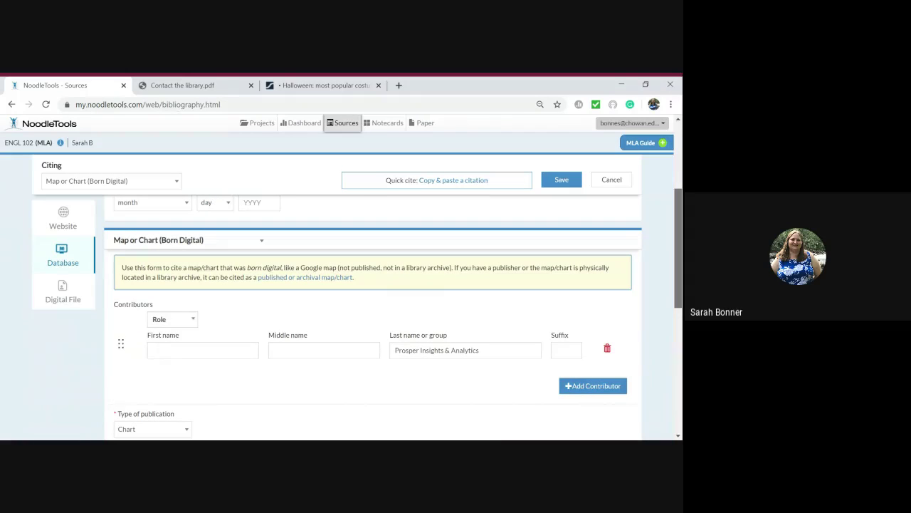
scroll(138, 273, down, 3)
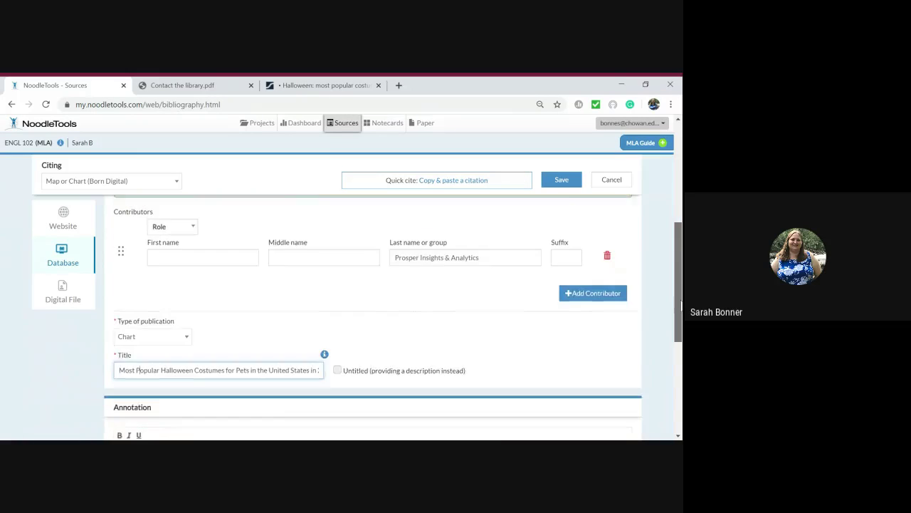
scroll(137, 273, up, 3)
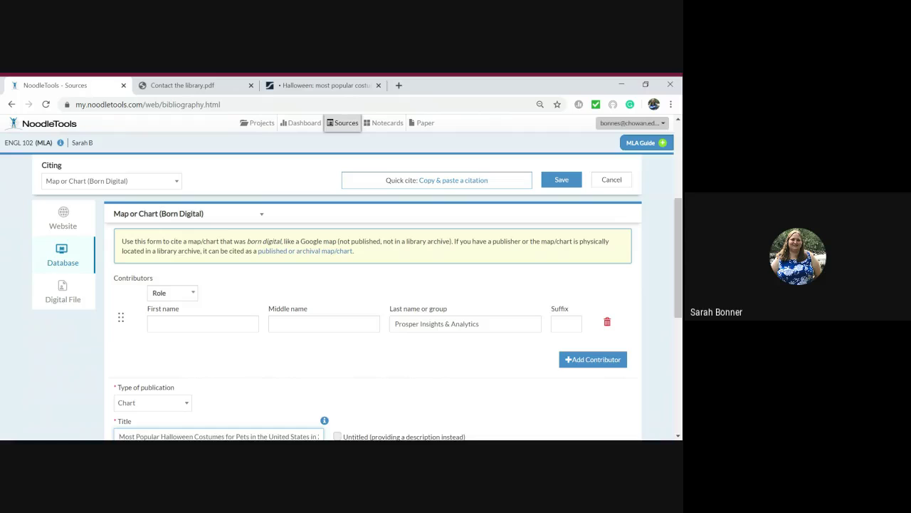
click(297, 251)
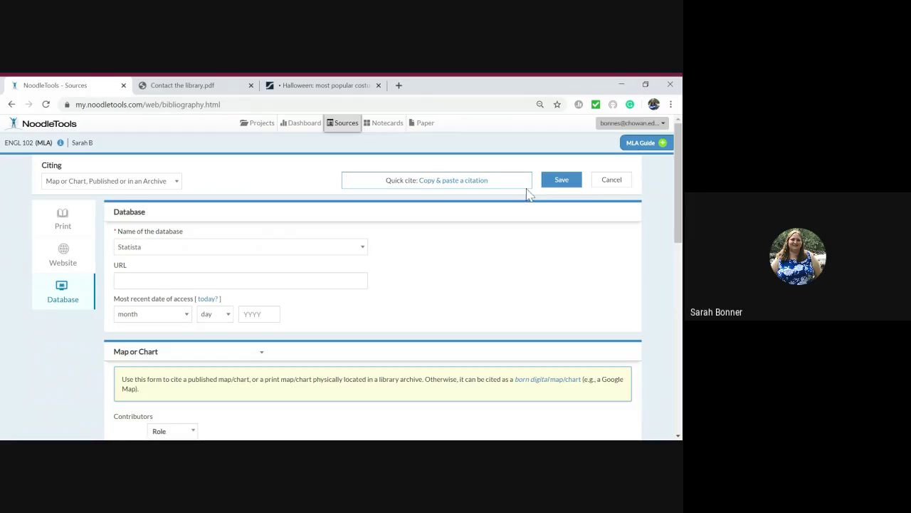
Step: Paste National Retail Federation as the publisher of the chart
drag(677, 222, 679, 332)
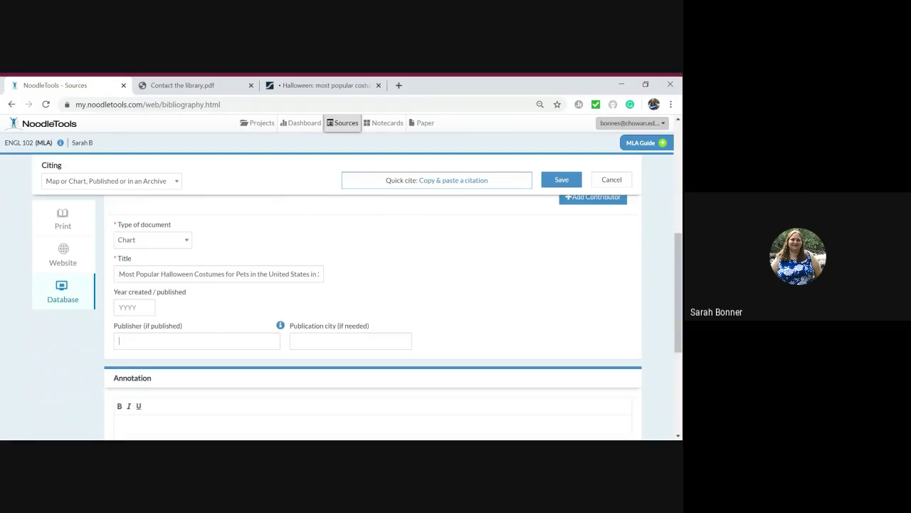
click(196, 341)
key(ctrl+v)
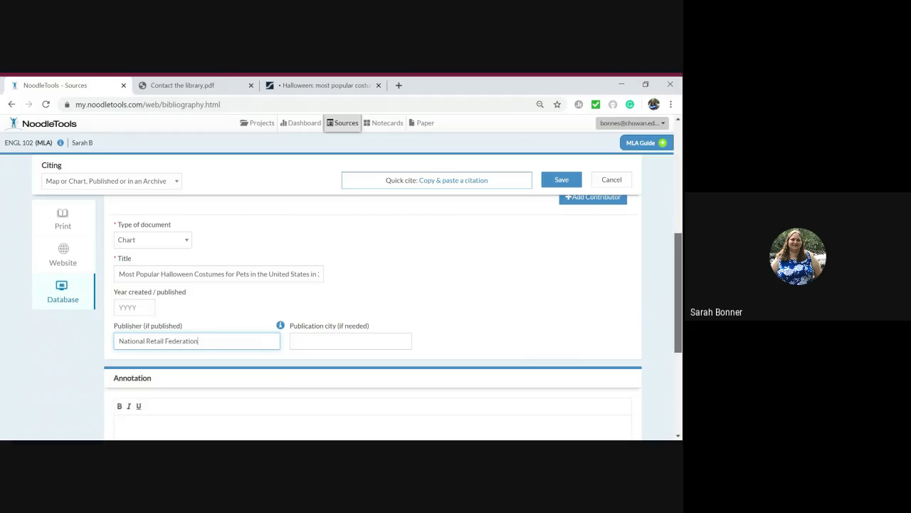
Step: Set the citation's most recent date of access to today's date, March 30, 2020
drag(679, 285, 670, 245)
scroll(669, 244, up, 3)
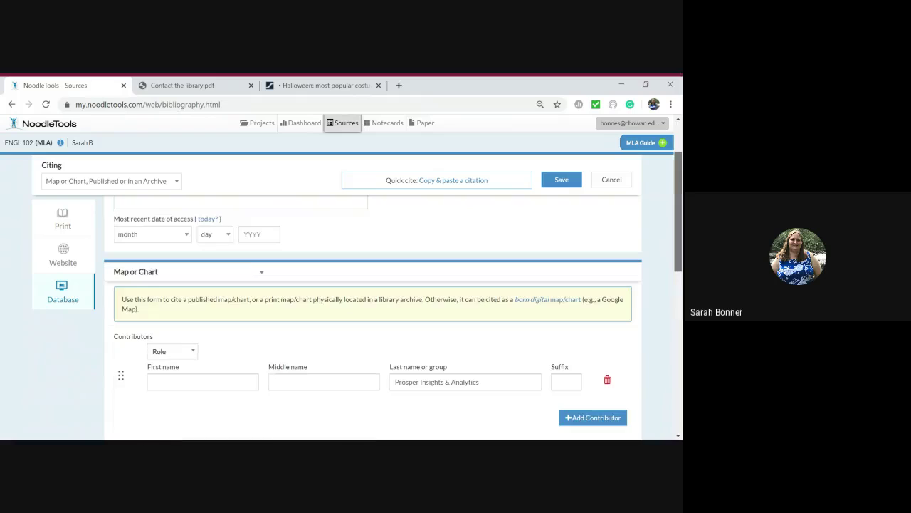
scroll(669, 244, up, 2)
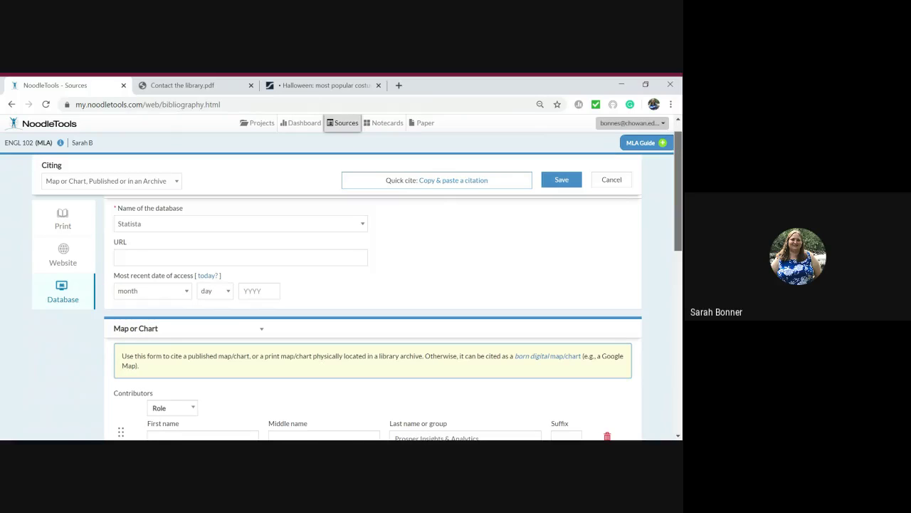
click(208, 276)
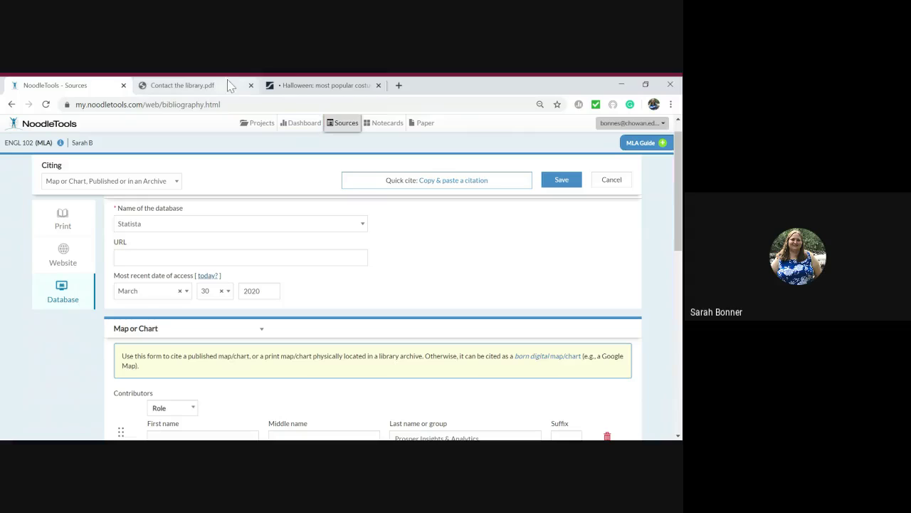
Step: Copy the web address of the Statista chart page into the citation's URL in NoodleTools
click(289, 86)
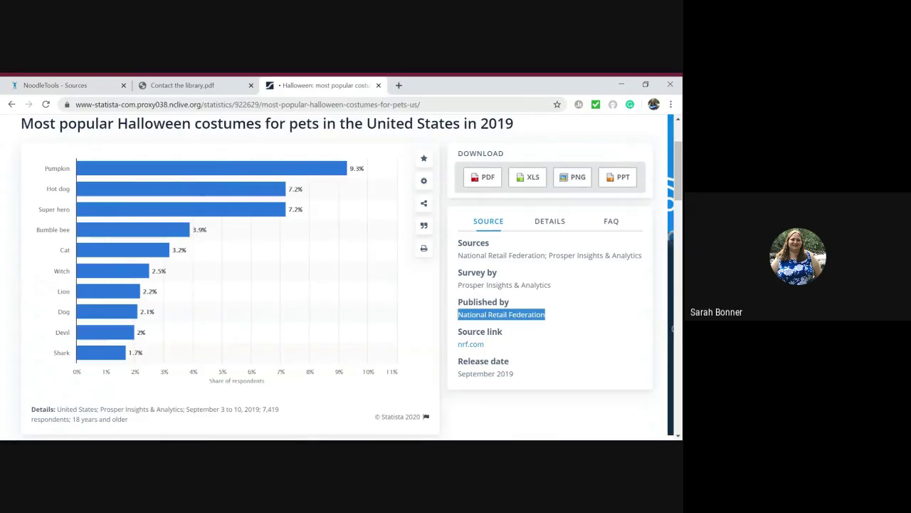
key(ctrl+l)
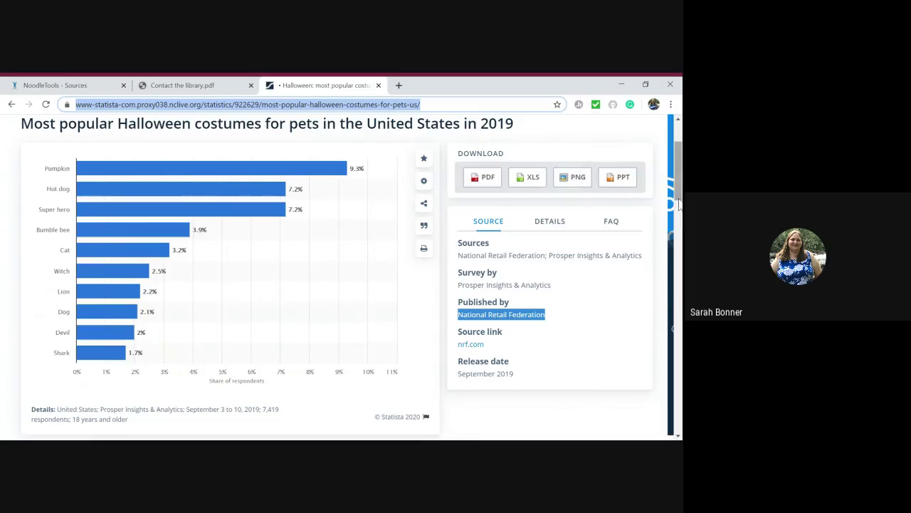
drag(672, 202, 680, 183)
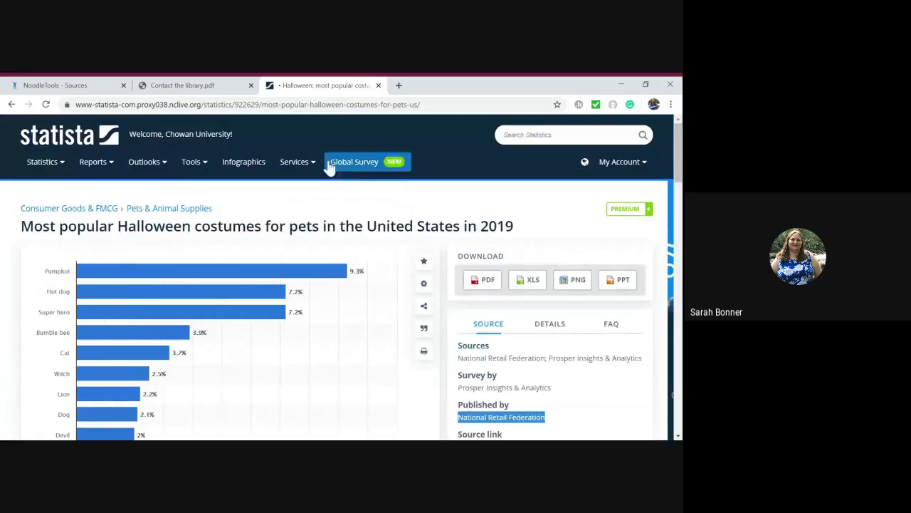
click(249, 104)
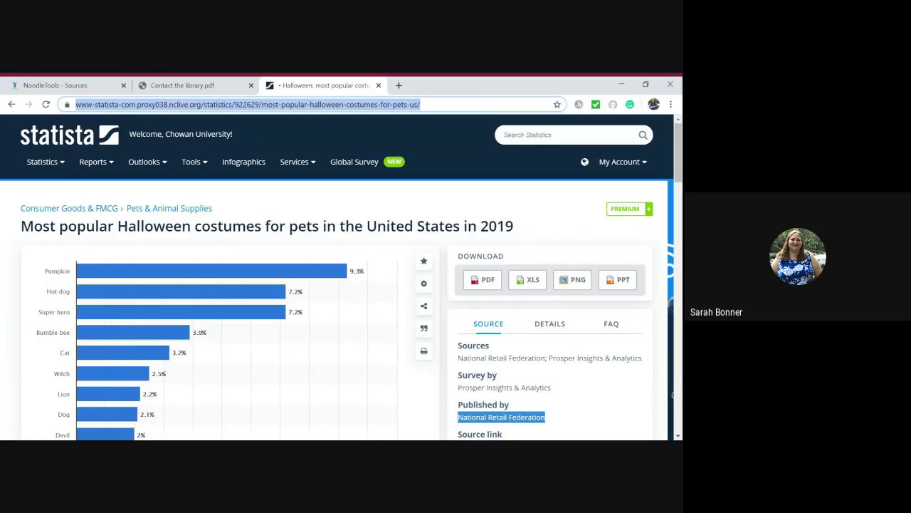
click(60, 85)
click(241, 257)
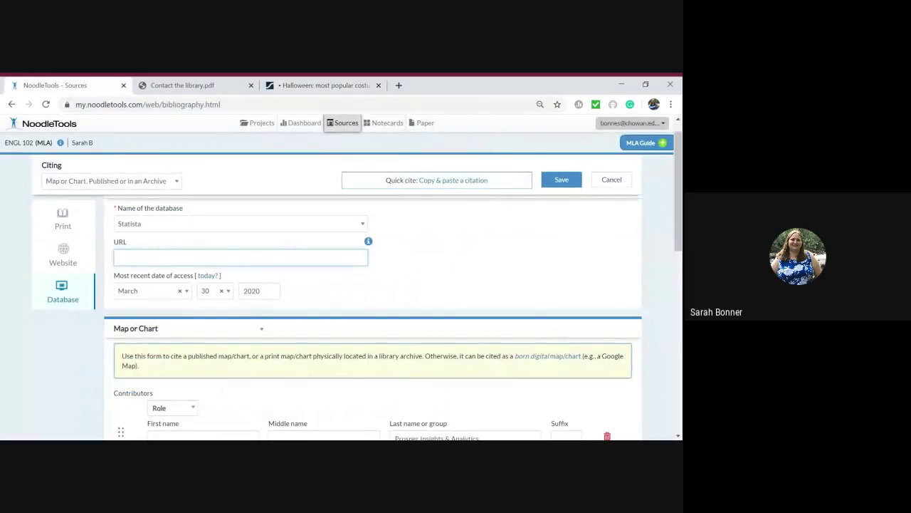
key(ctrl+v)
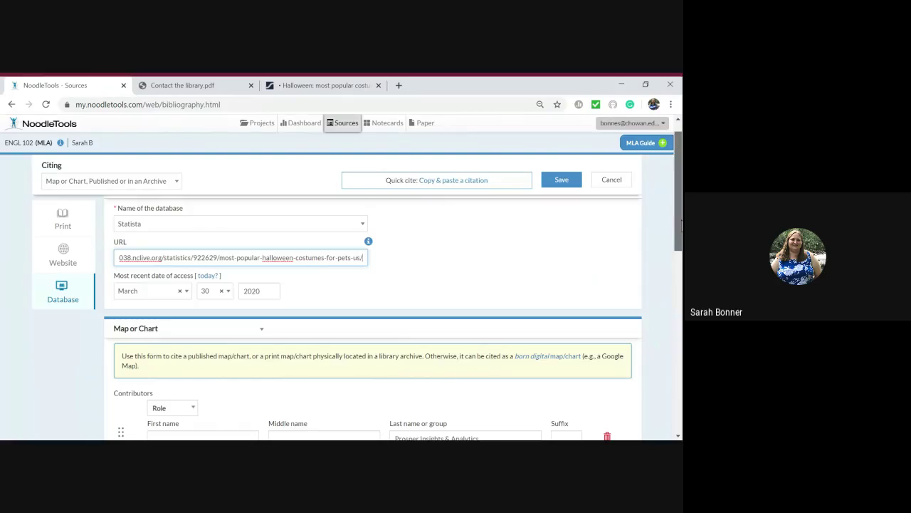
Step: Review the completed chart citation, including the contributor's role, and save it to the project's sources
scroll(640, 234, down, 1)
click(556, 181)
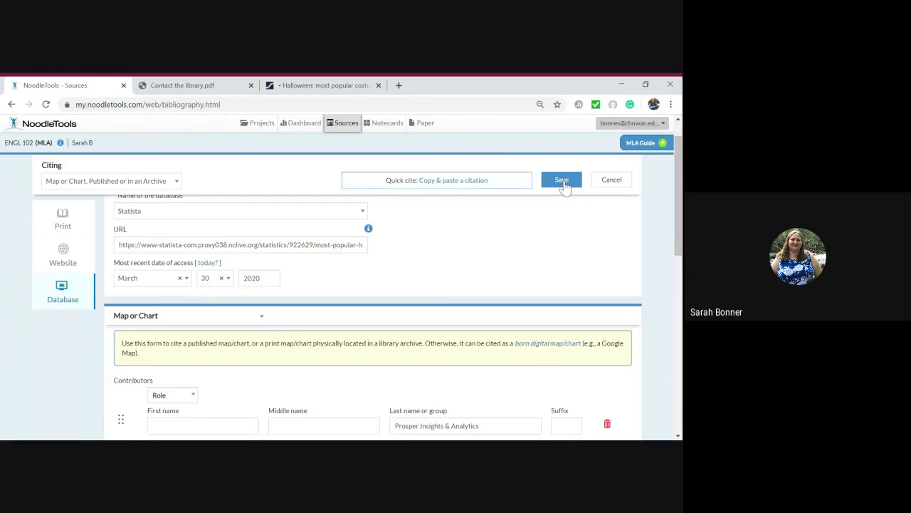
click(563, 182)
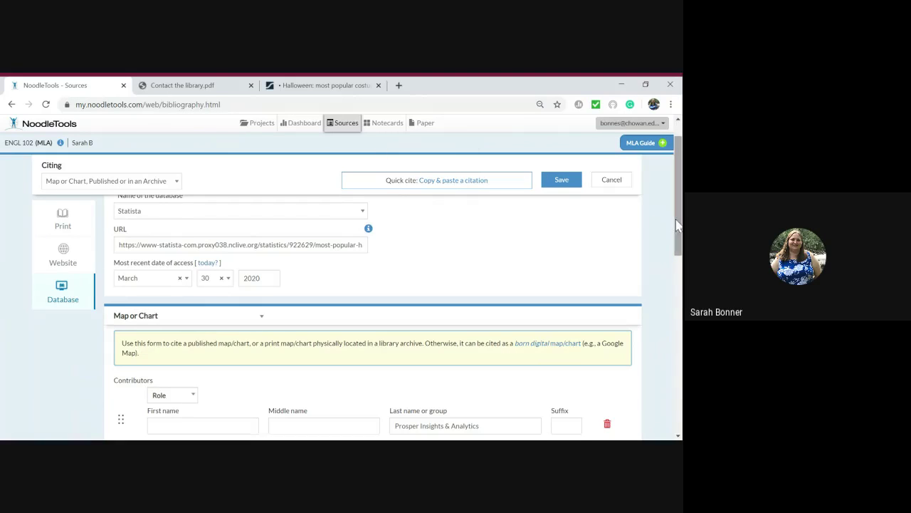
drag(680, 212, 678, 273)
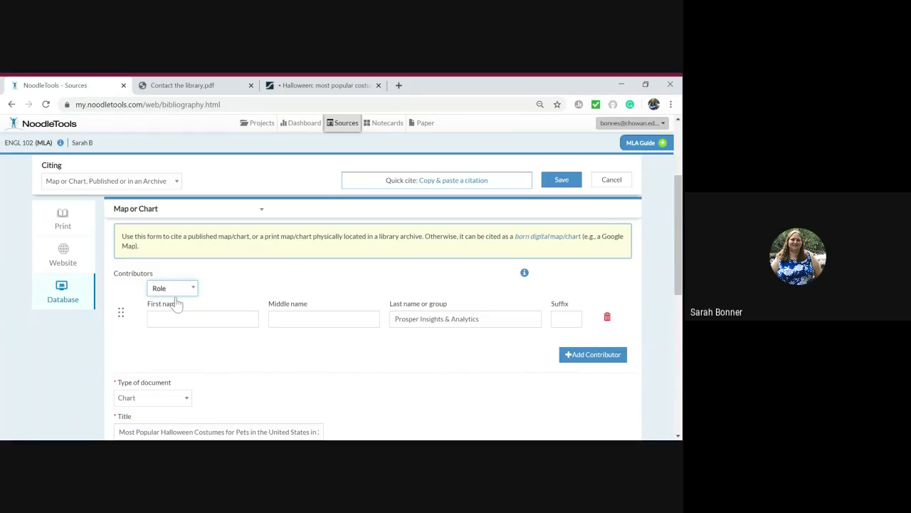
click(176, 305)
click(553, 184)
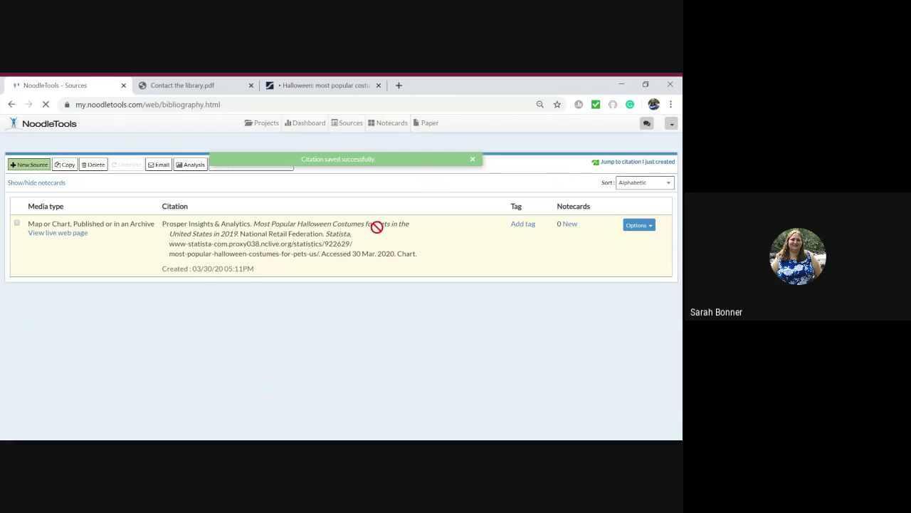
Step: Switch to the Contact the library PDF to view the library's contact details
click(208, 91)
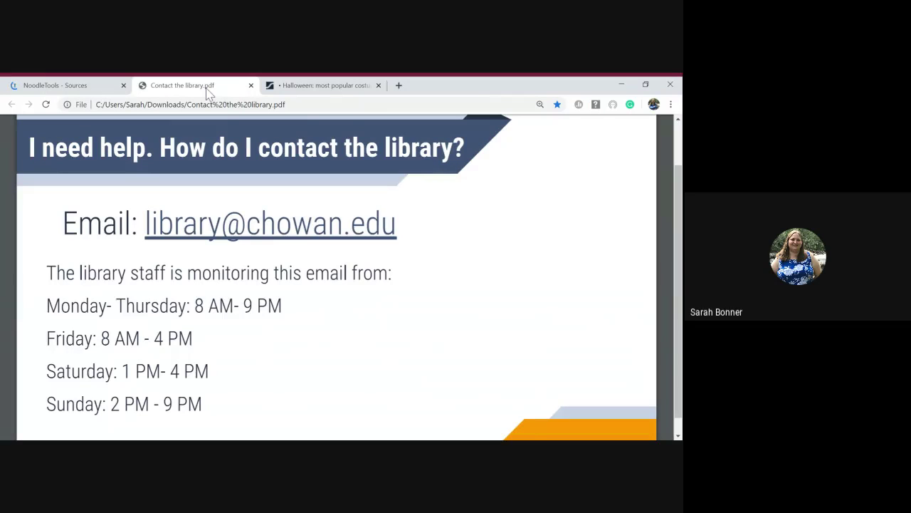